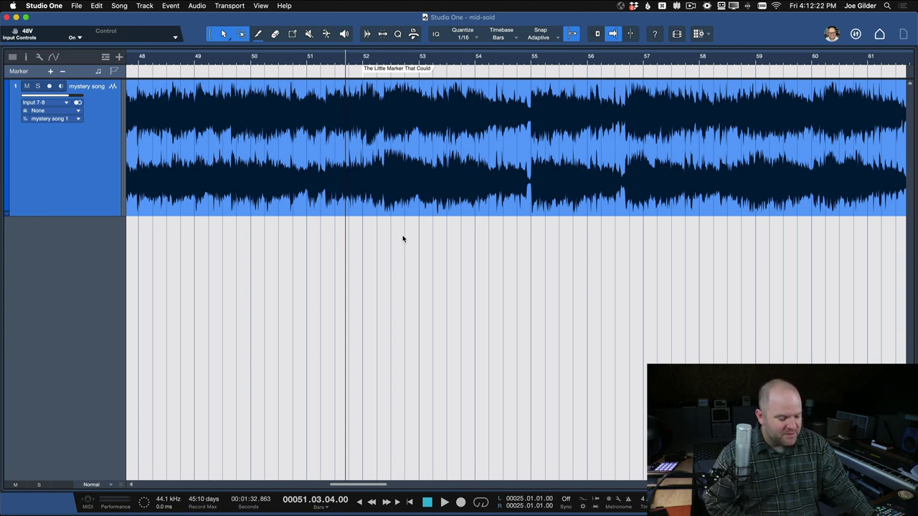
Play and stop the song, then show and hide the effects list with F5.
key("space")
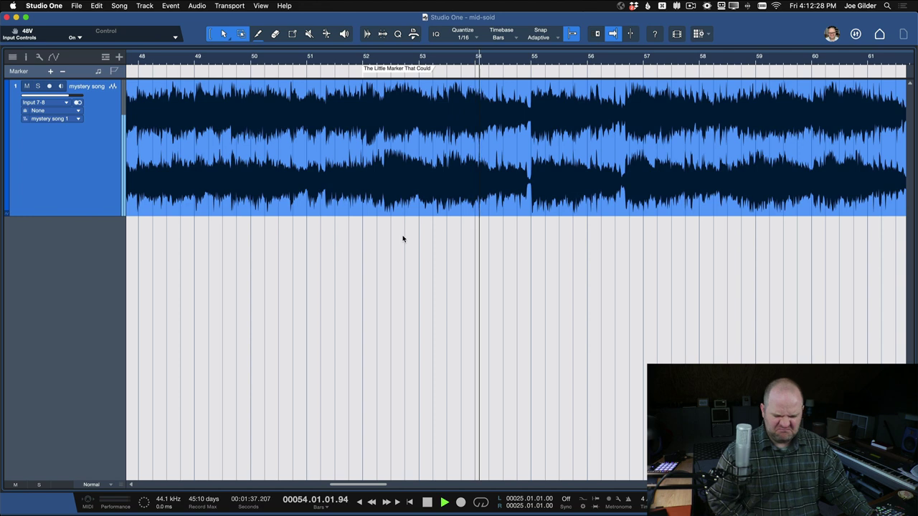
key("space")
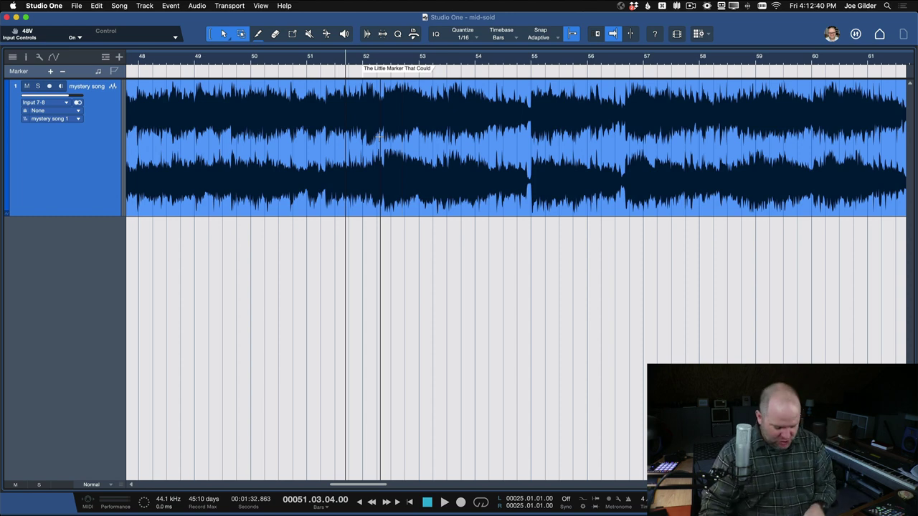
key("F5")
key("F5")
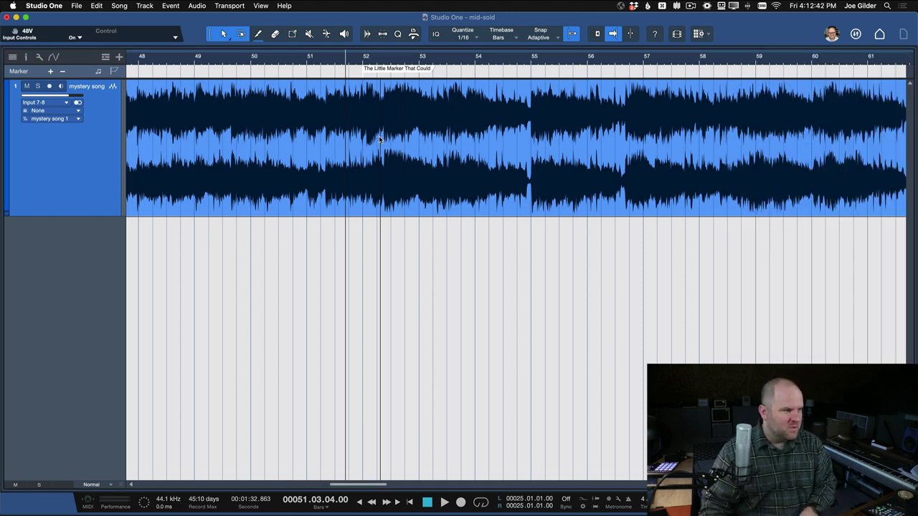
key("F5")
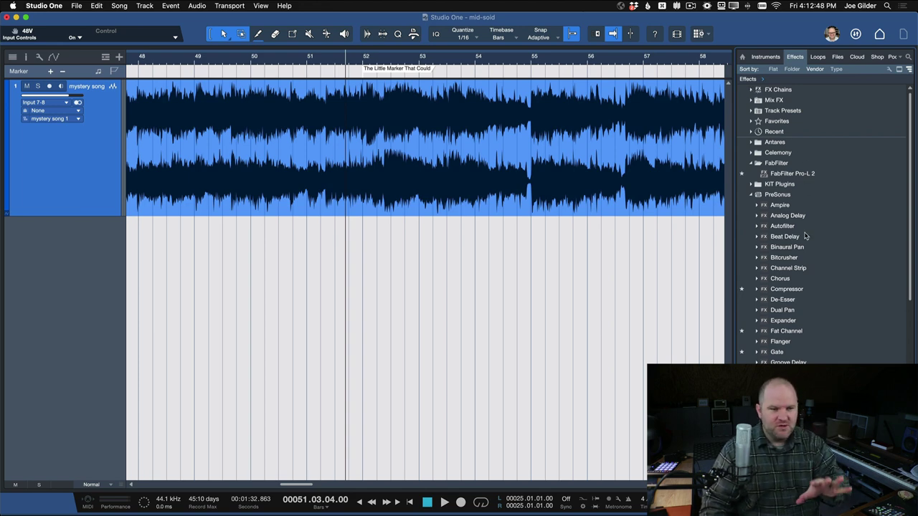
Scroll to PreSonus Mixtool in the effects list and expand it to show its presets.
scroll(804, 258, "down", 1)
scroll(805, 265, "down", 3)
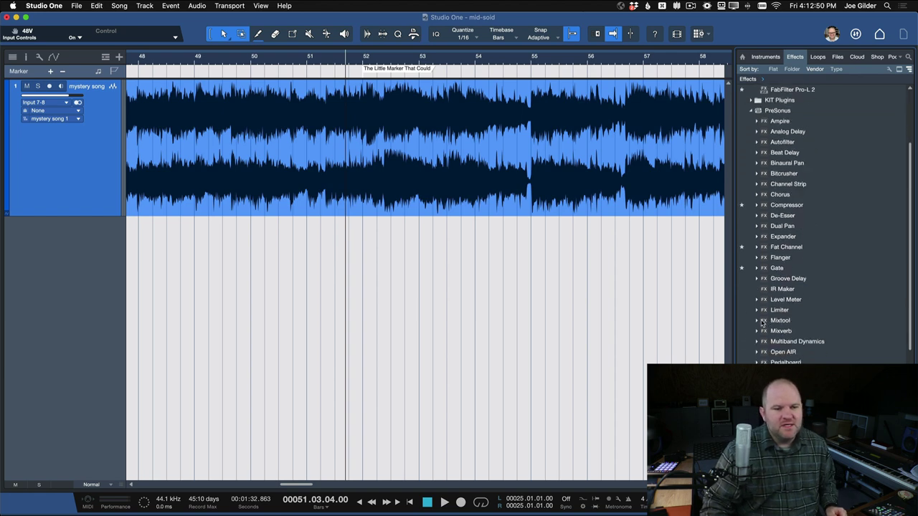
left_click(756, 321)
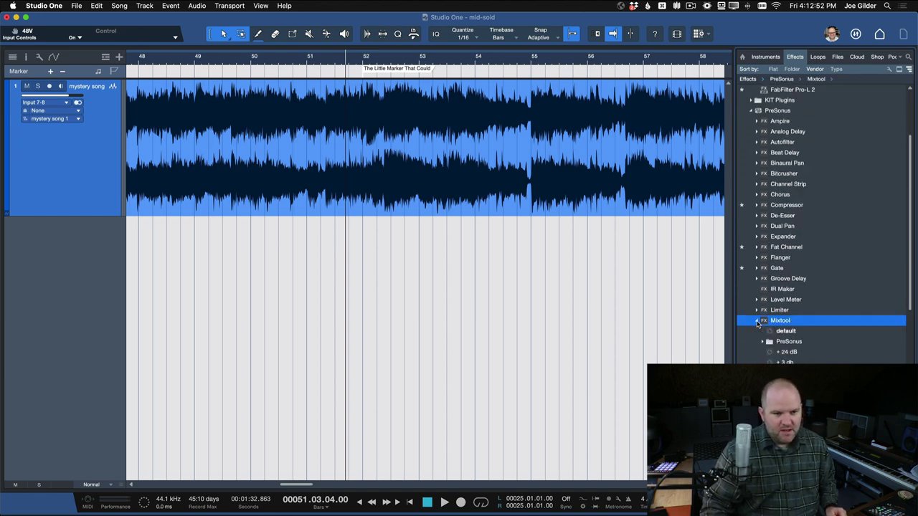
left_click(756, 322)
left_click(756, 322)
scroll(793, 332, "down", 2)
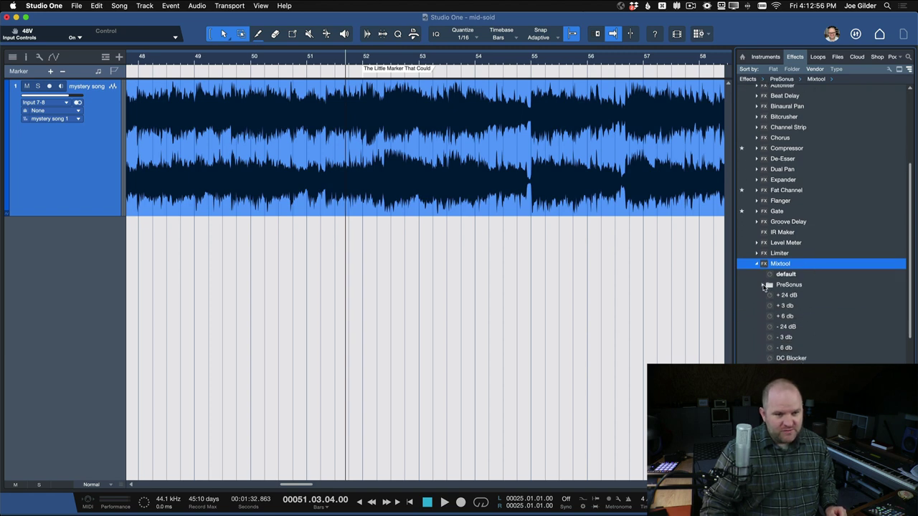
Browse Mixtool's PreSonus preset folders, collapse them, and drop Mixtool onto the mystery song track.
left_click(763, 286)
left_click(769, 295)
left_click(768, 296)
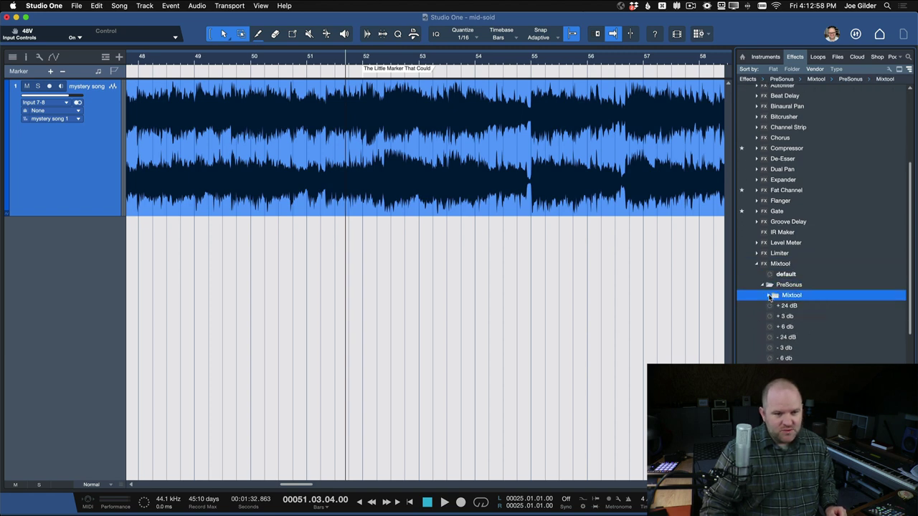
left_click(764, 287)
left_click(758, 265)
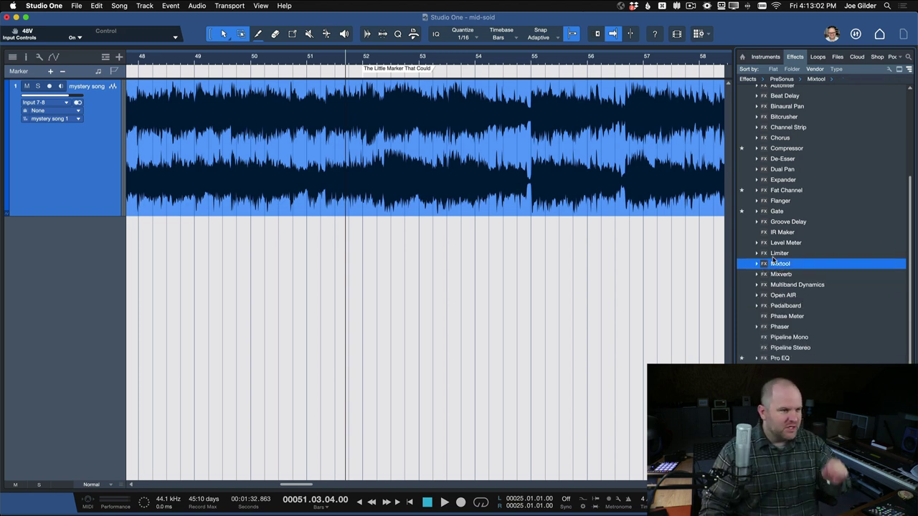
left_click_drag(774, 264, 433, 133)
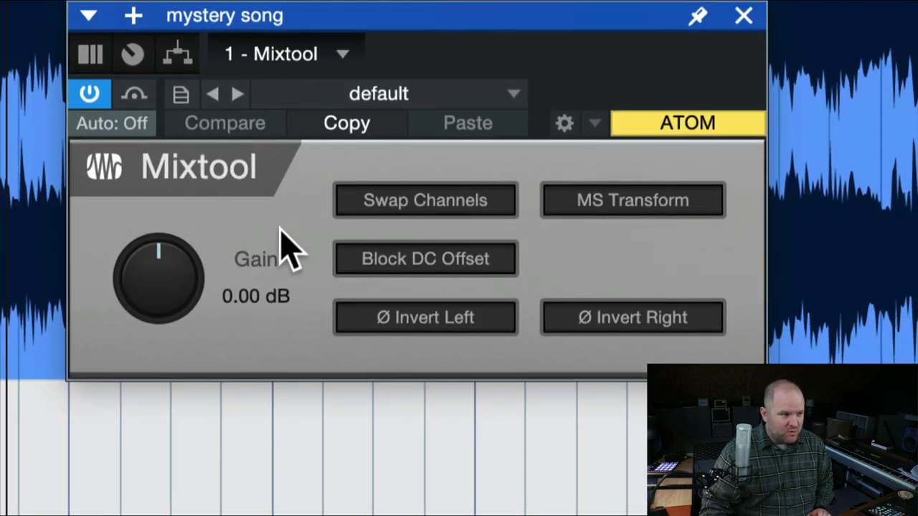
Audition Mixtool's gain, reset it to 0 dB, and load the PreSonus > Mixtool > MS Transform preset.
left_click_drag(187, 308, 199, 335)
left_click(175, 297, "alt")
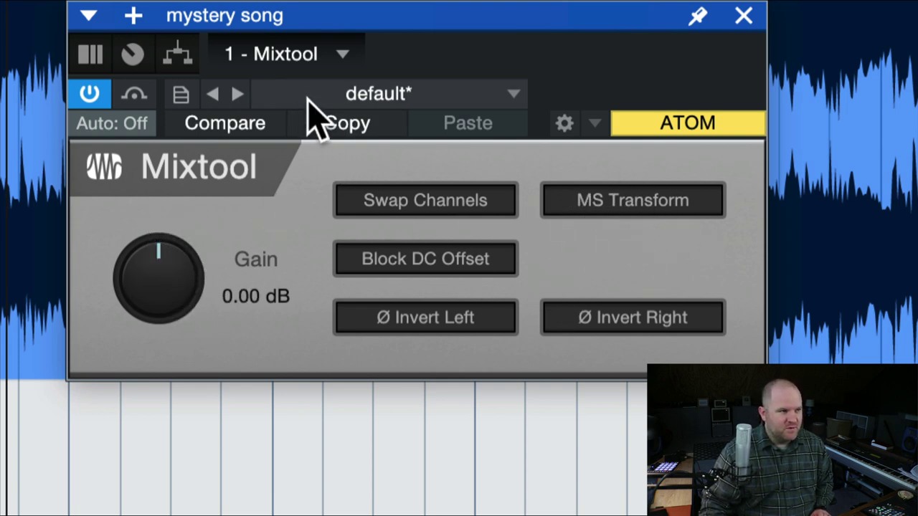
left_click(352, 94)
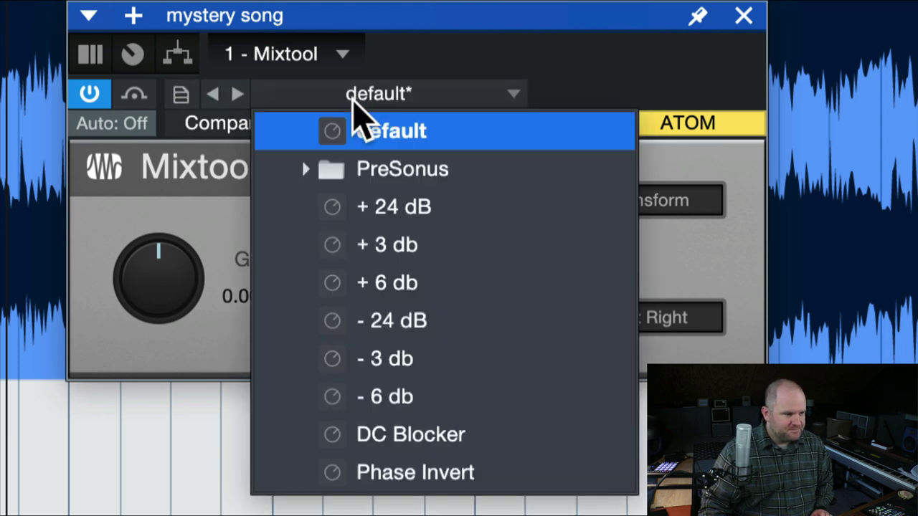
left_click(307, 168)
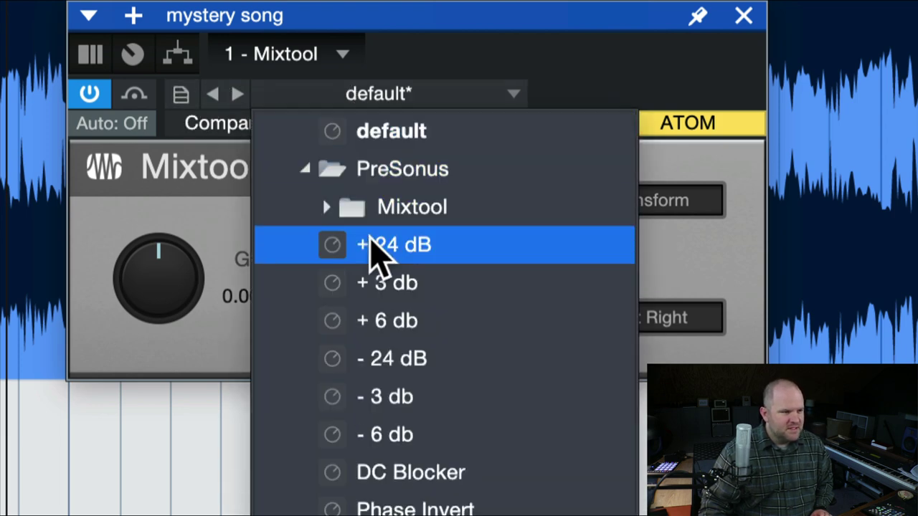
left_click(335, 206)
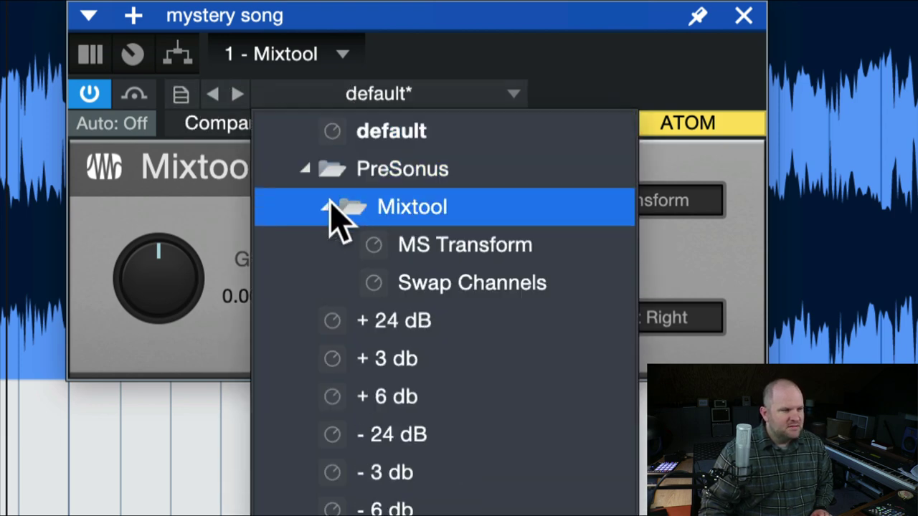
left_click(434, 255)
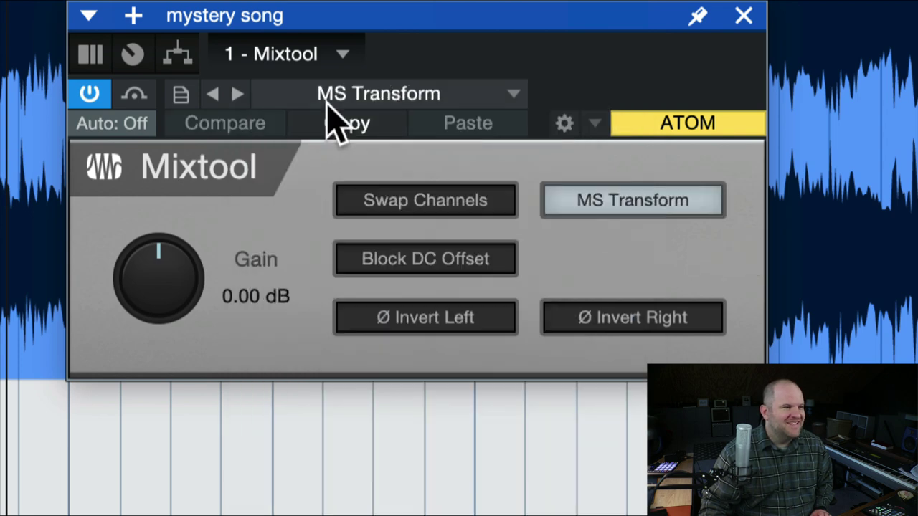
Toggle MS Transform off and on, leaving it enabled, and set Mixtool's Gain to 3 dB.
left_click(606, 183)
left_click(610, 211)
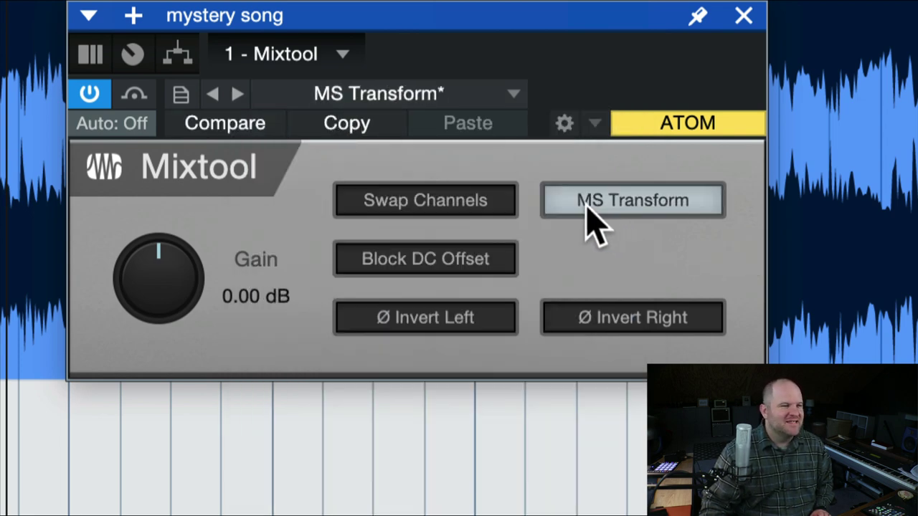
left_click(601, 199)
left_click(614, 207)
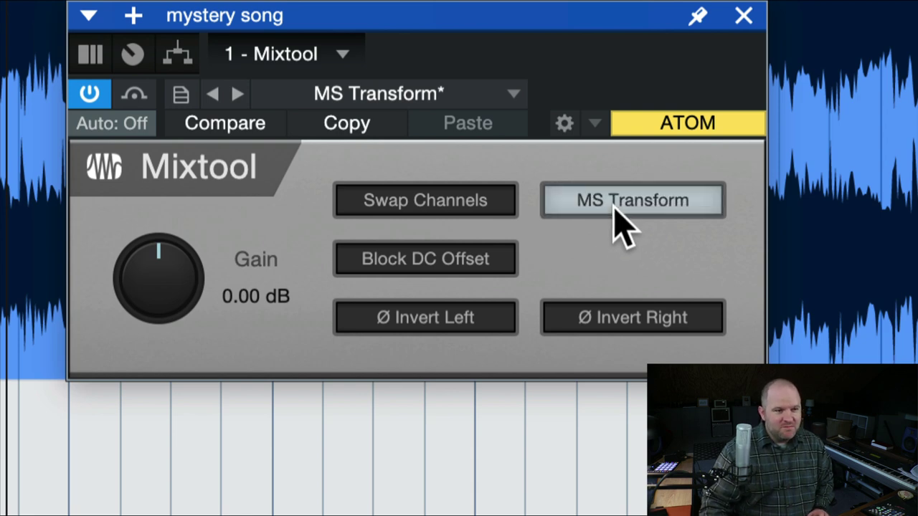
left_click(248, 298)
type("3")
key("Return")
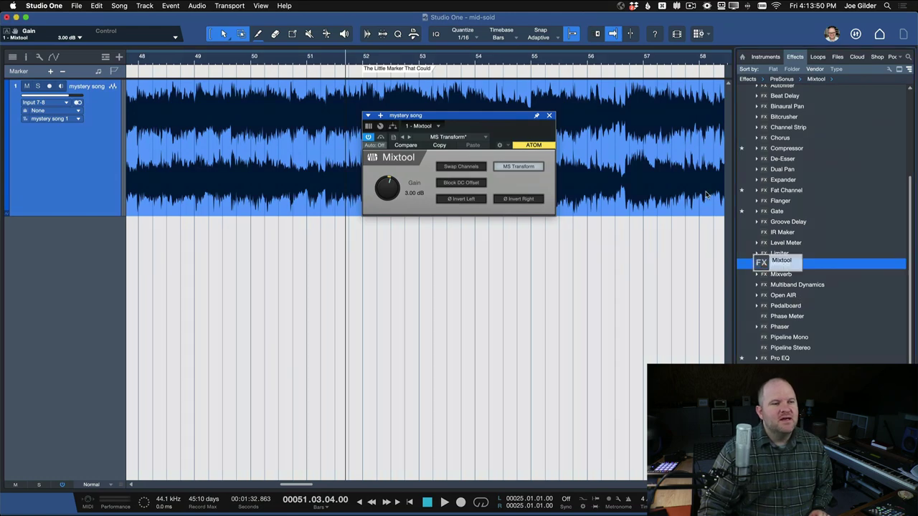
Add a second Mixtool to the track with MS Transform on and 3 dB gain.
left_click_drag(780, 264, 661, 160)
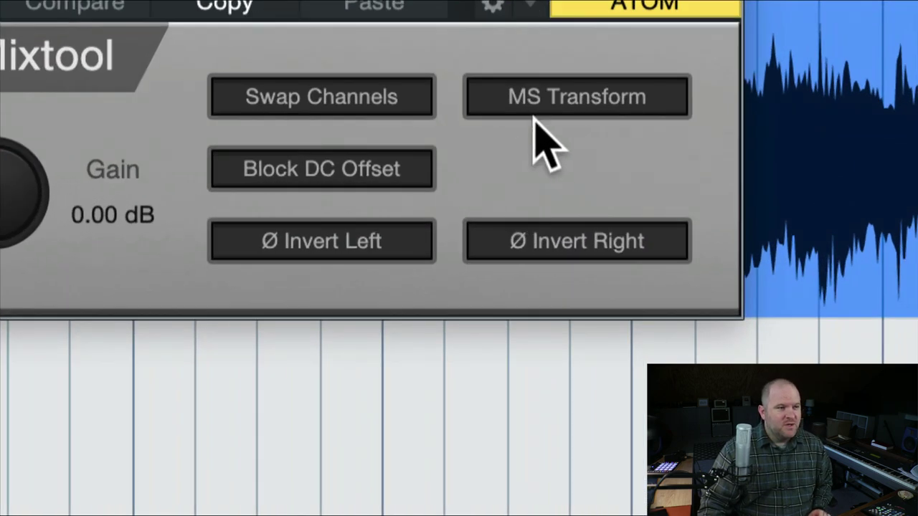
left_click(534, 114)
left_click(120, 217)
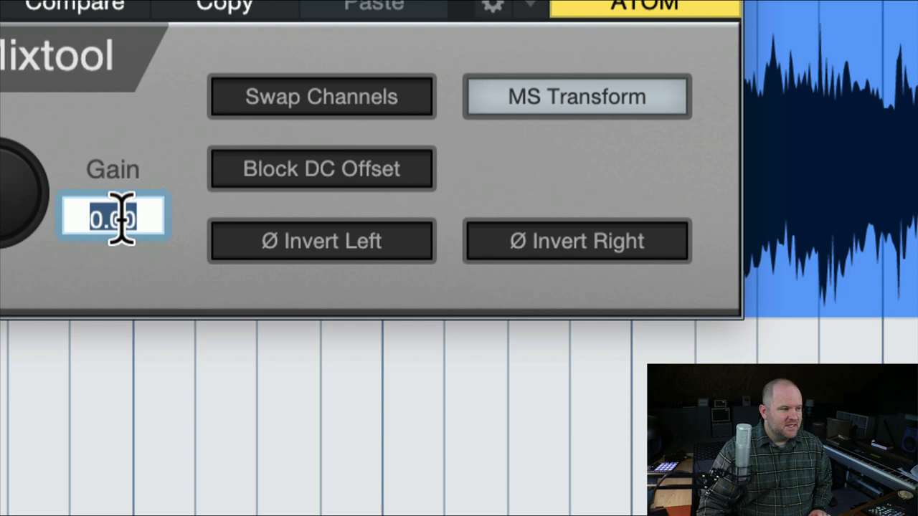
type("3")
key("Return")
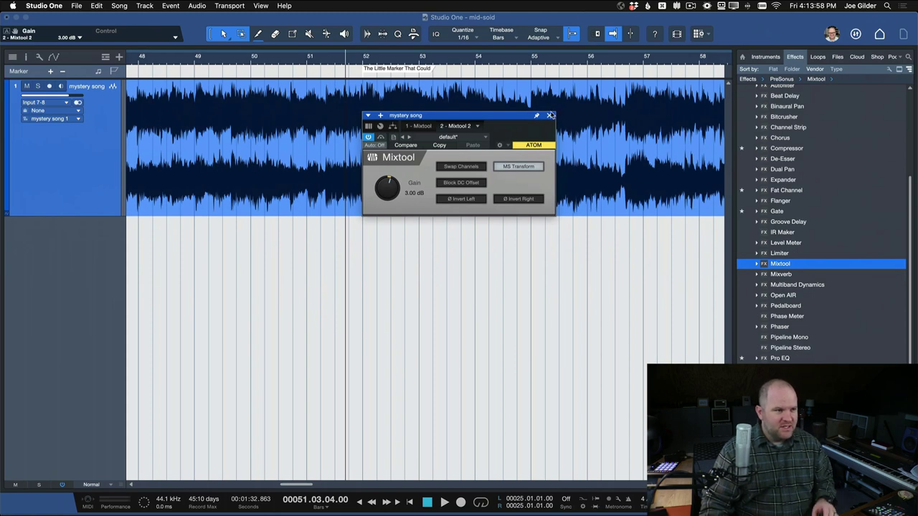
Open the mixer console with F3, enlarge it, and hide the instruments column and channel list.
key("F3")
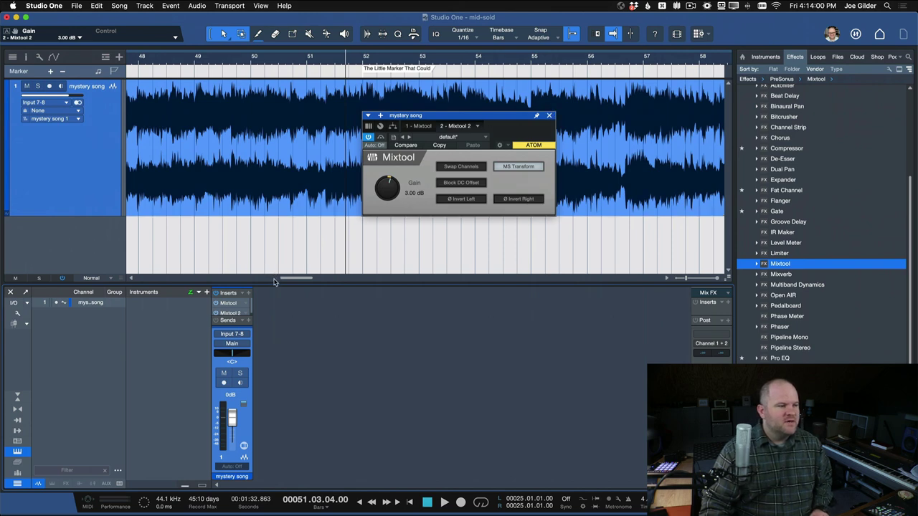
left_click_drag(274, 284, 274, 131)
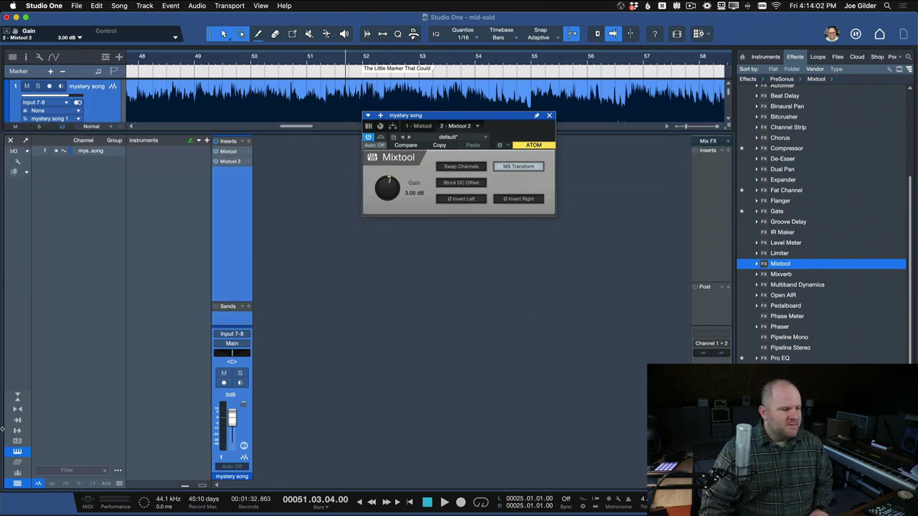
left_click(12, 451)
left_click(20, 485)
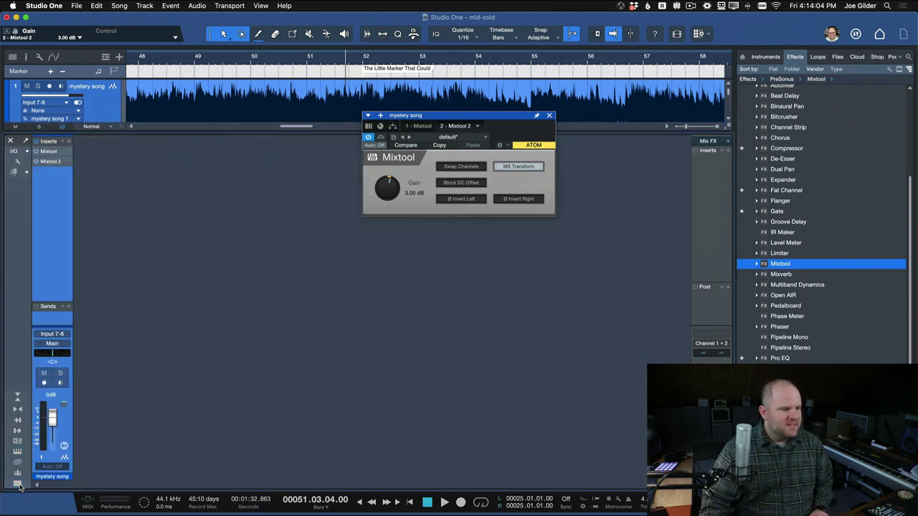
Bypass Mixtool, close its editor, then switch the Mixtool and Mixtool 2 inserts back on.
left_click(36, 151)
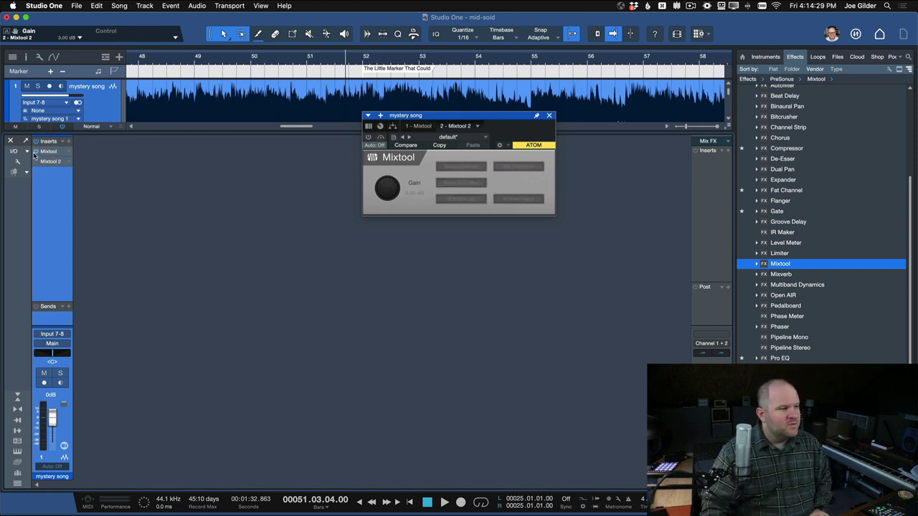
left_click(550, 115)
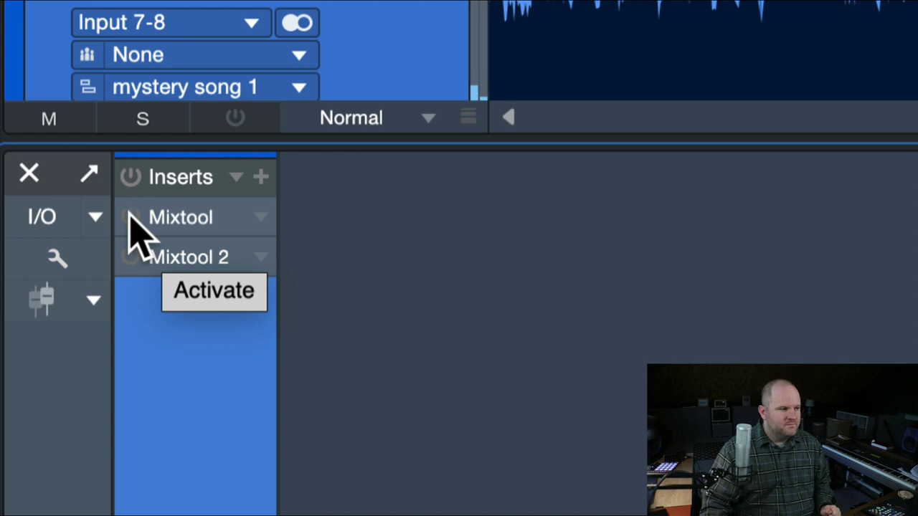
left_click(131, 218)
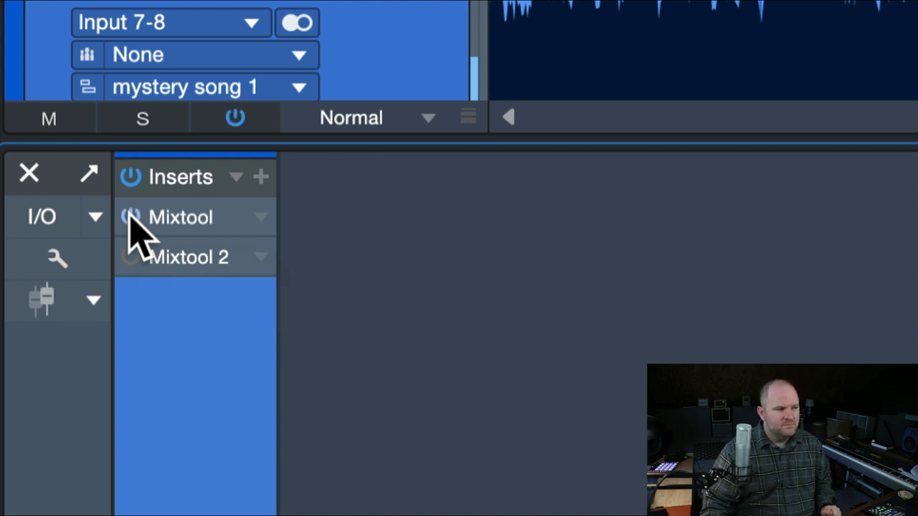
left_click(130, 255)
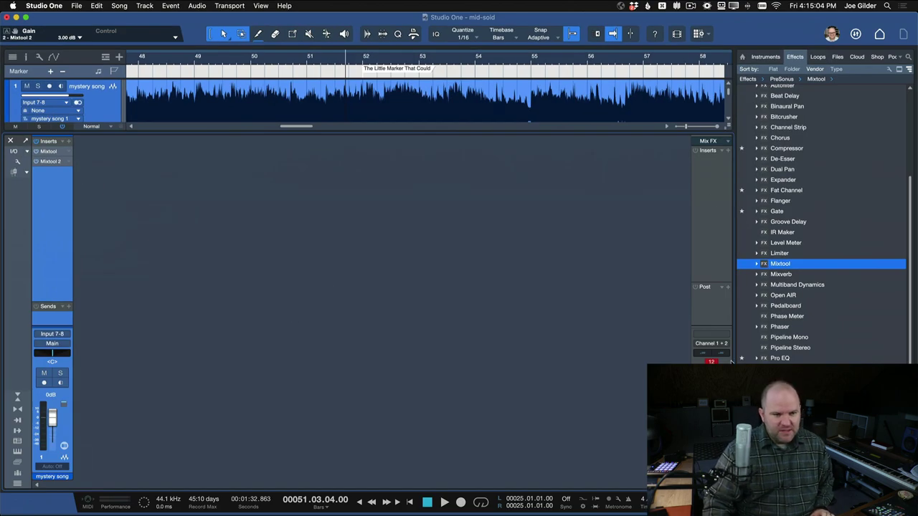
Drop Splitter between Mixtool and Mixtool 2, reposition the routing window, and choose Channel Split mode.
scroll(822, 222, "down", 5)
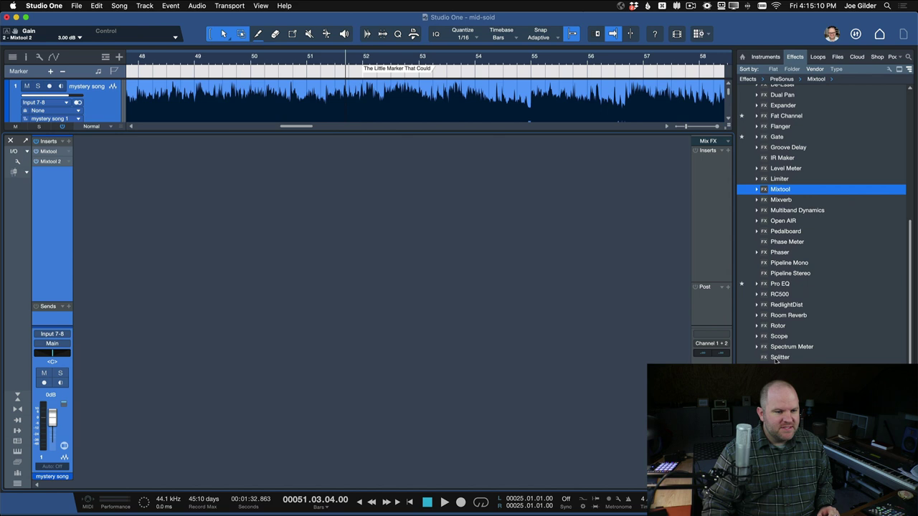
left_click_drag(778, 358, 49, 161)
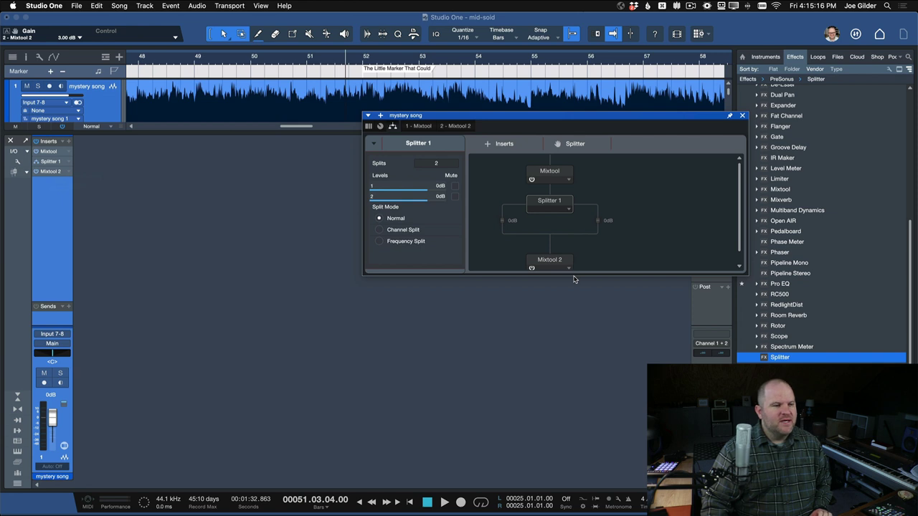
left_click_drag(573, 276, 562, 408)
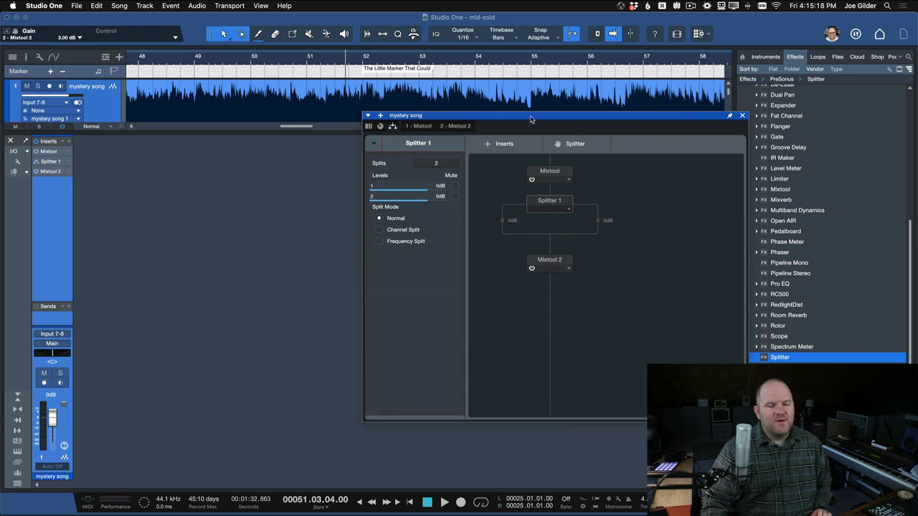
left_click_drag(531, 120, 387, 108)
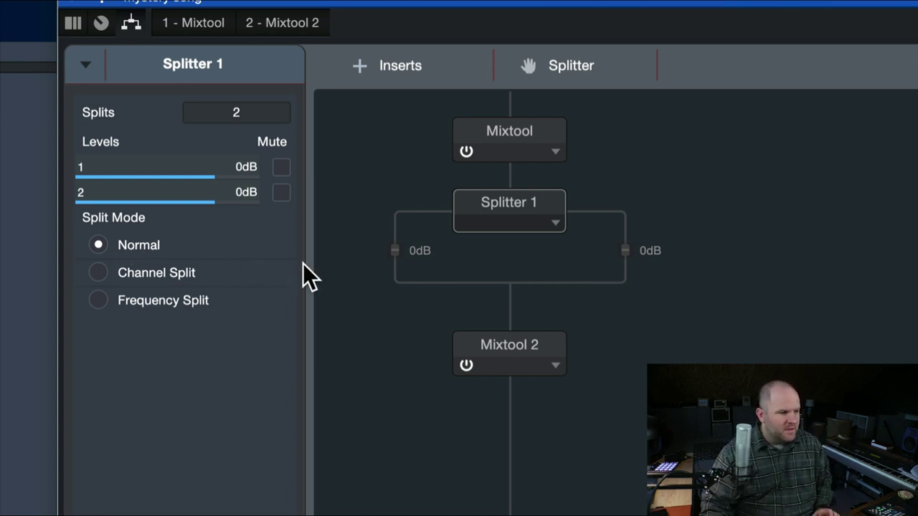
left_click(99, 273)
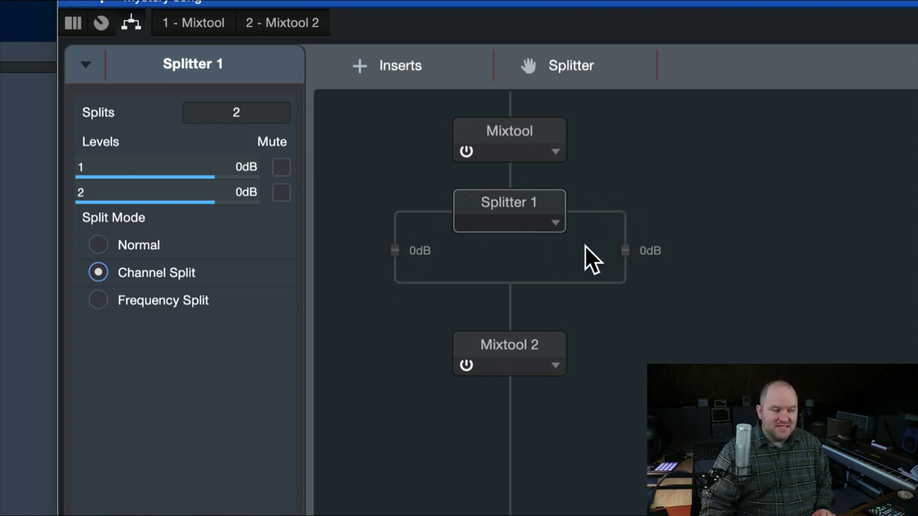
Bypass Mixtool 2, then mute split 1 in Splitter 1's settings.
left_click(463, 367)
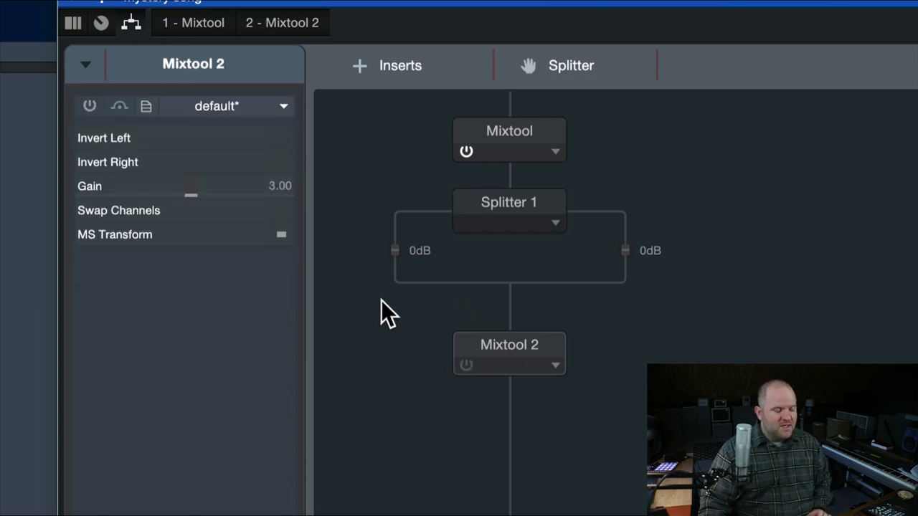
left_click(501, 196)
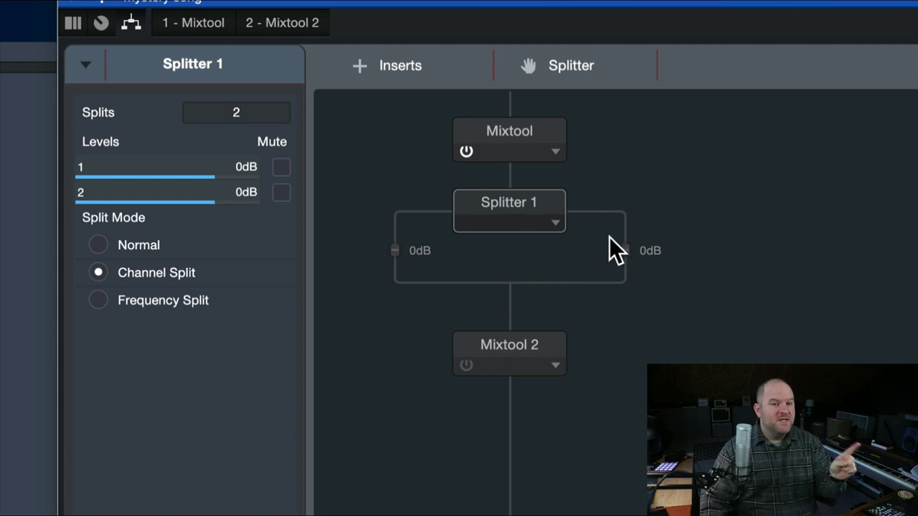
left_click(281, 168)
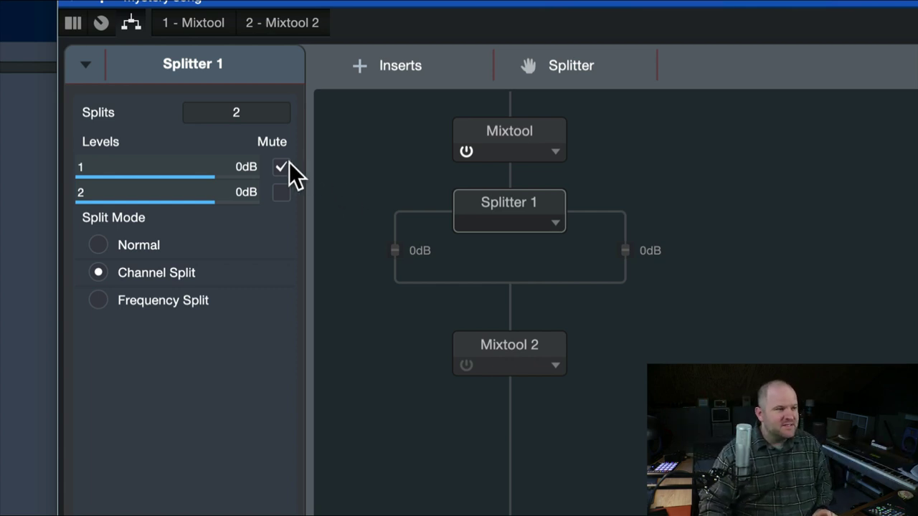
Re-enable Mixtool 2 and select Splitter 1 to view its settings.
left_click(471, 367)
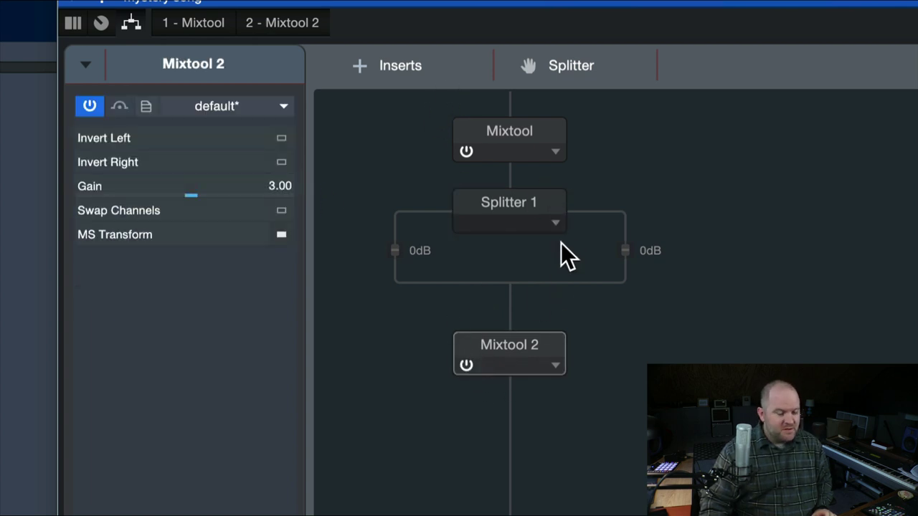
left_click(495, 207)
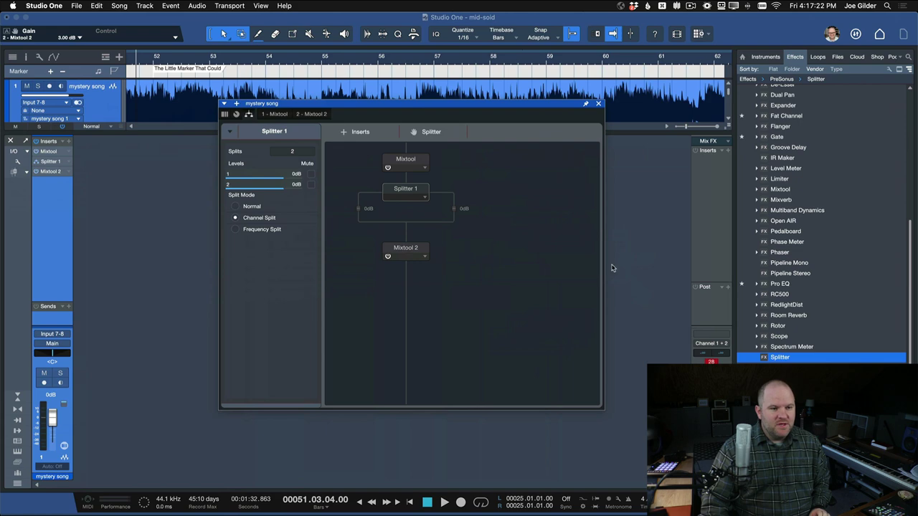
Put a Pro EQ on the splitter's right branch and raise its LMF band +15.87 dB at 7.57 kHz during playback.
left_click_drag(784, 288, 456, 207)
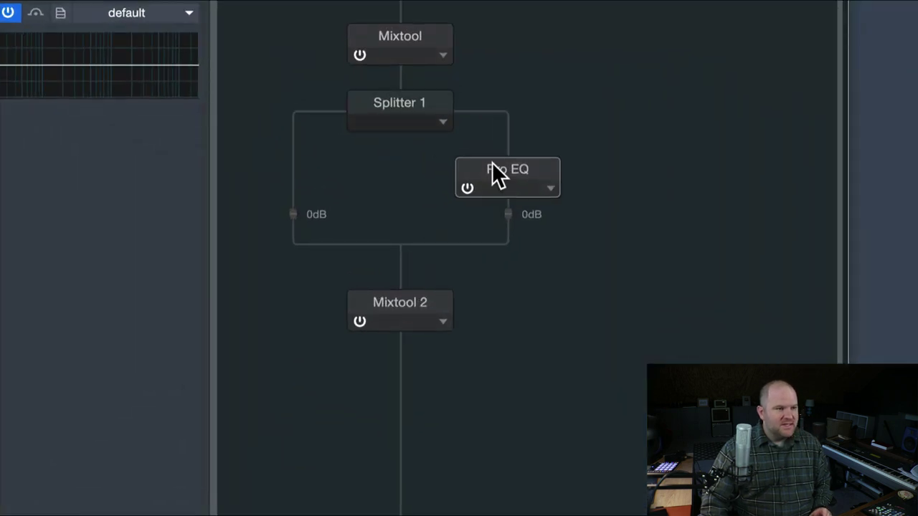
double_click(494, 171)
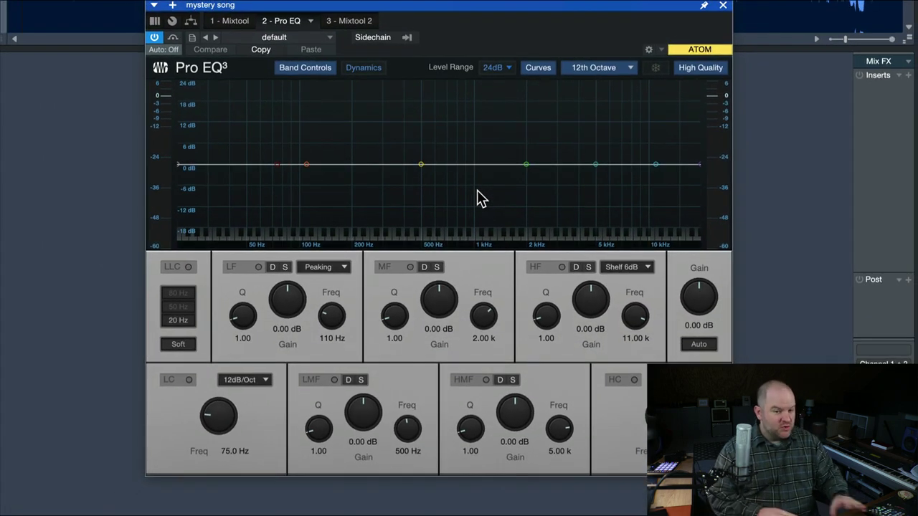
key("space")
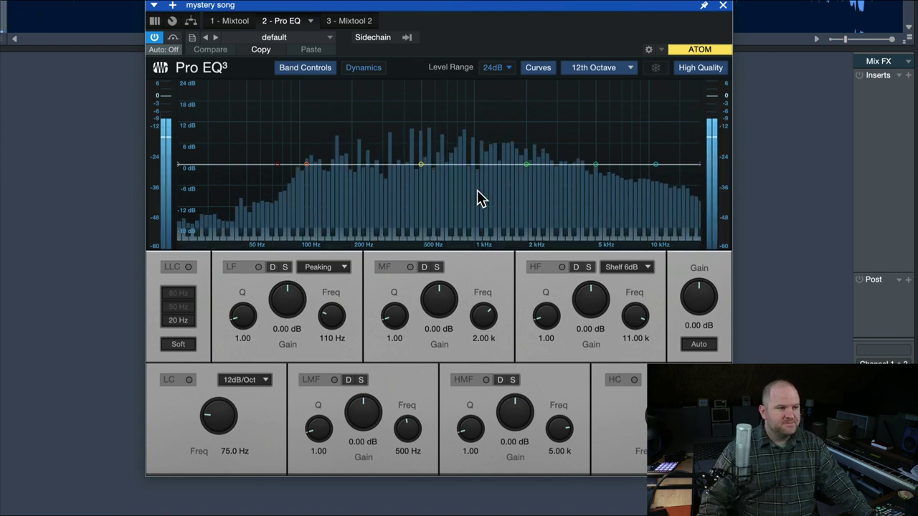
left_click_drag(421, 164, 629, 108)
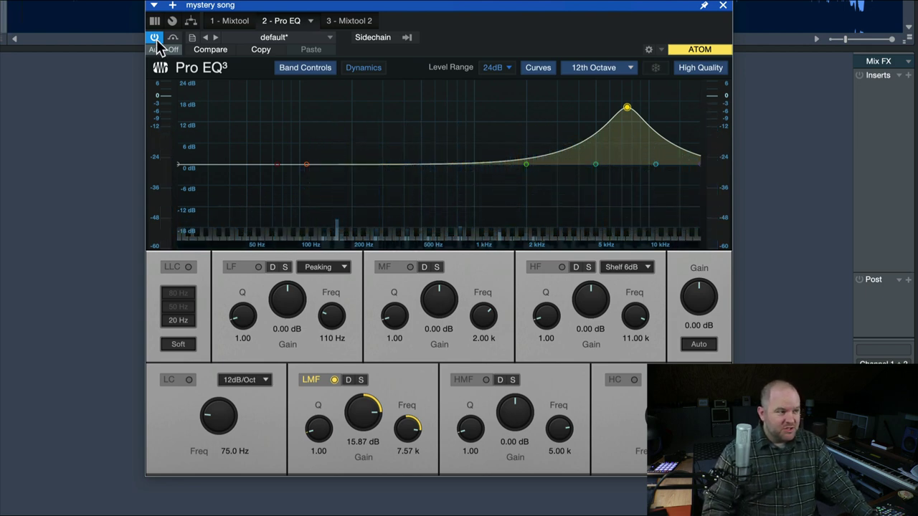
key("space")
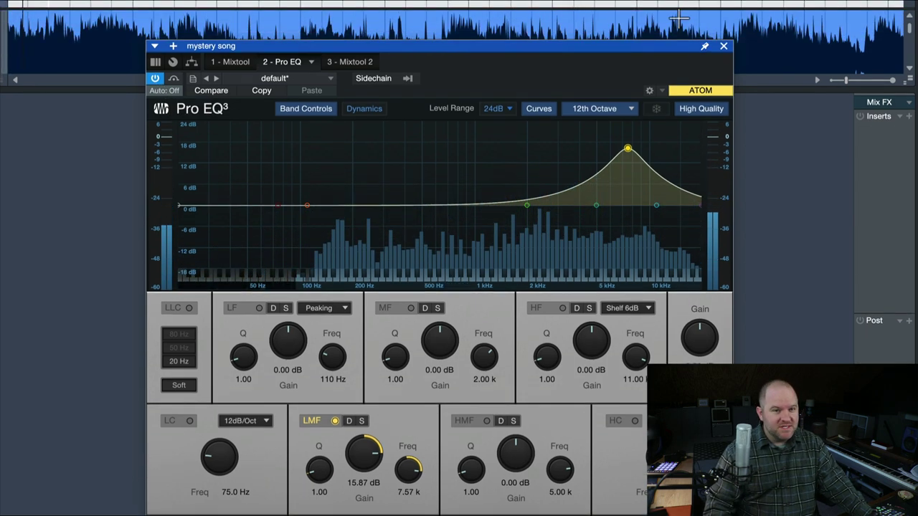
Close the Pro EQ editor window.
left_click(724, 45)
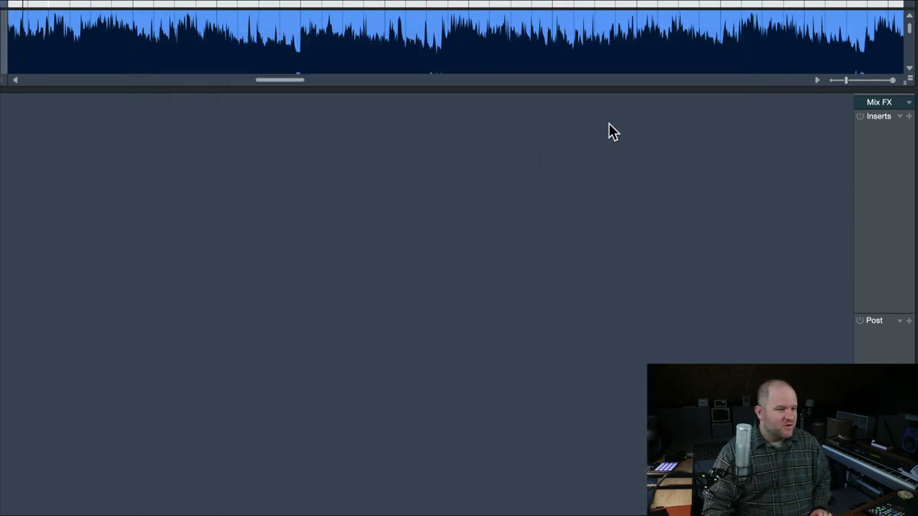